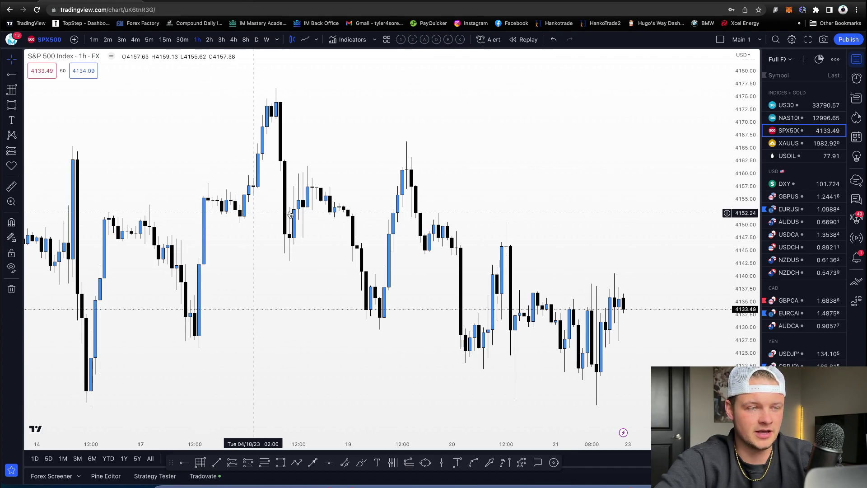
pyautogui.scroll(1, 512, 260)
pyautogui.scroll(2, 512, 260)
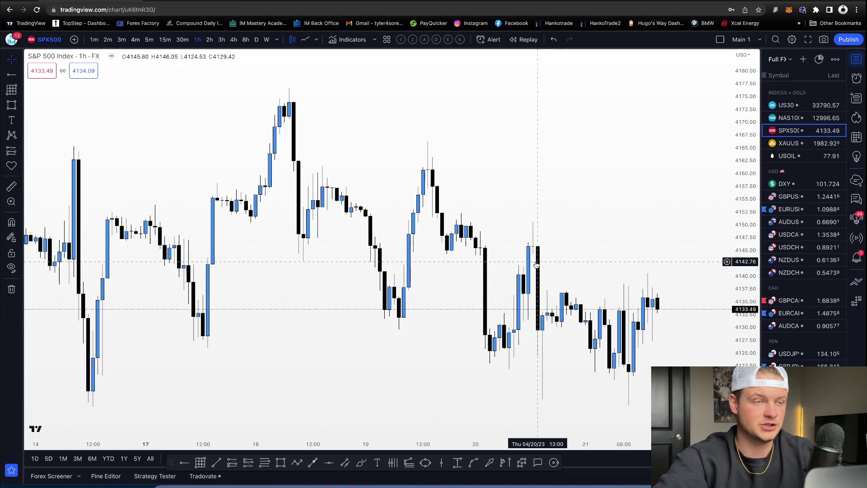
pyautogui.hscroll(-5, 488, 217)
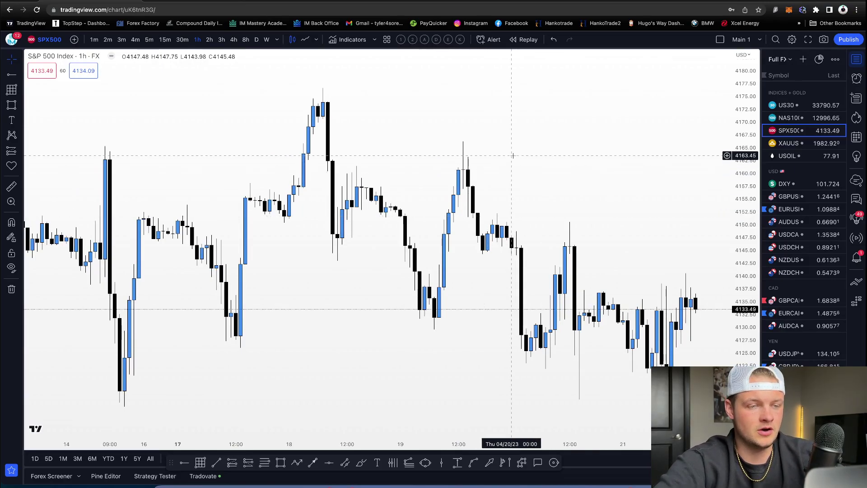
pyautogui.hscroll(5, 514, 155)
pyautogui.hscroll(-5, 514, 156)
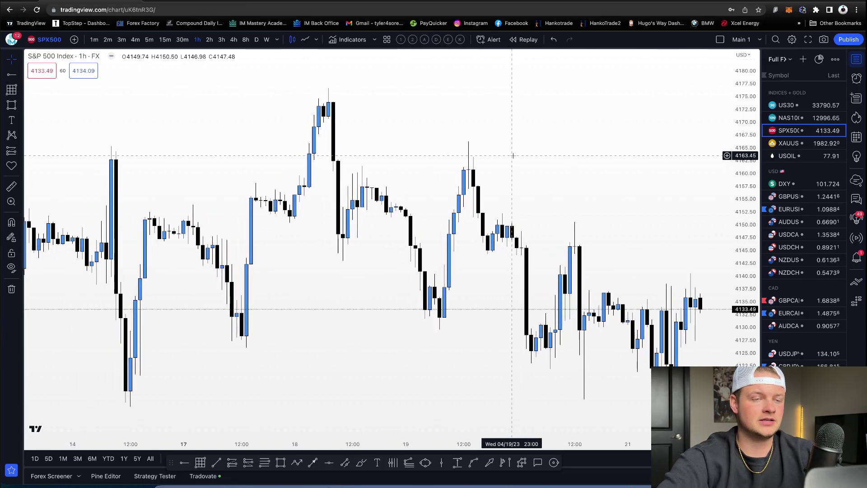
pyautogui.hscroll(2, 513, 156)
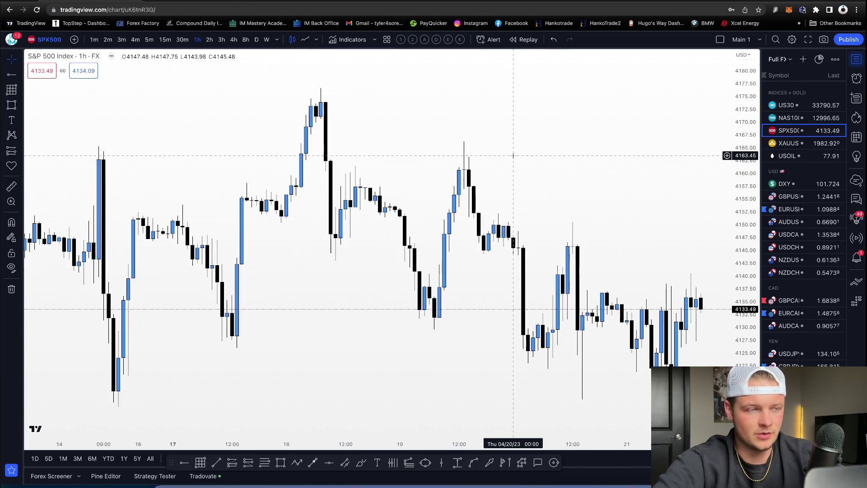
pyautogui.scroll(-1, 514, 156)
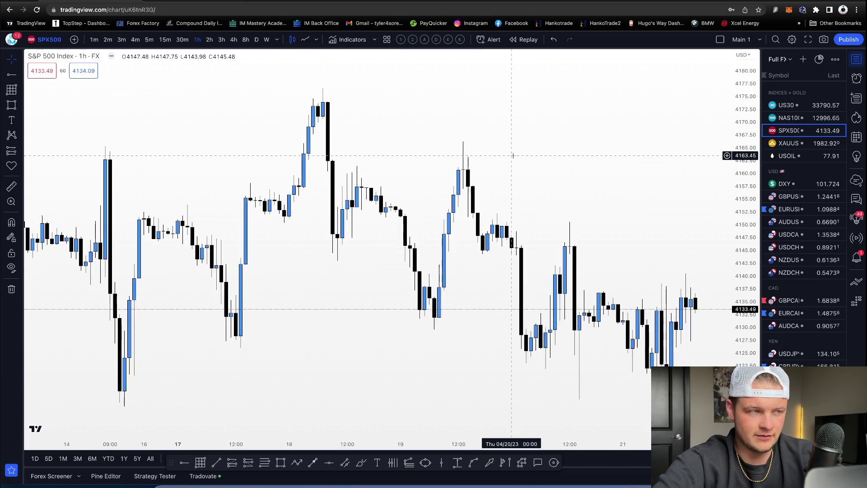
# Step: Draw a Gann Box from the April 18 swing high at 4176.63 down to the following low near 4142.8
pyautogui.click(13, 94)
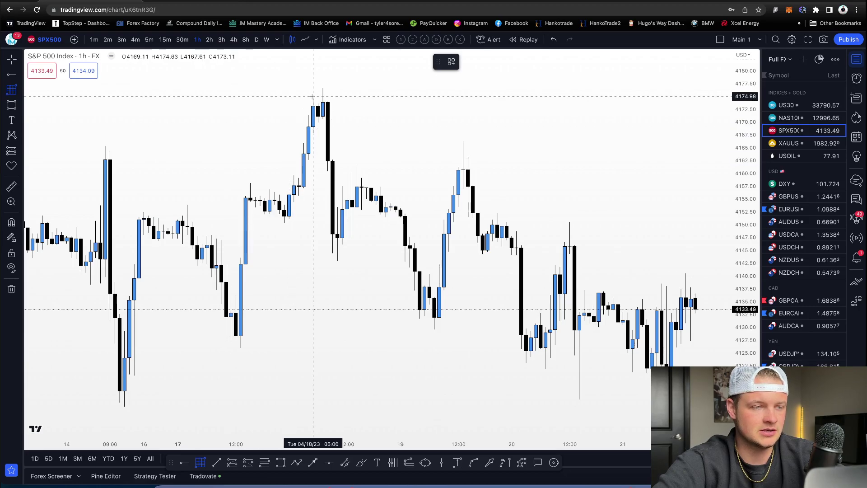
pyautogui.scroll(-1, 327, 131)
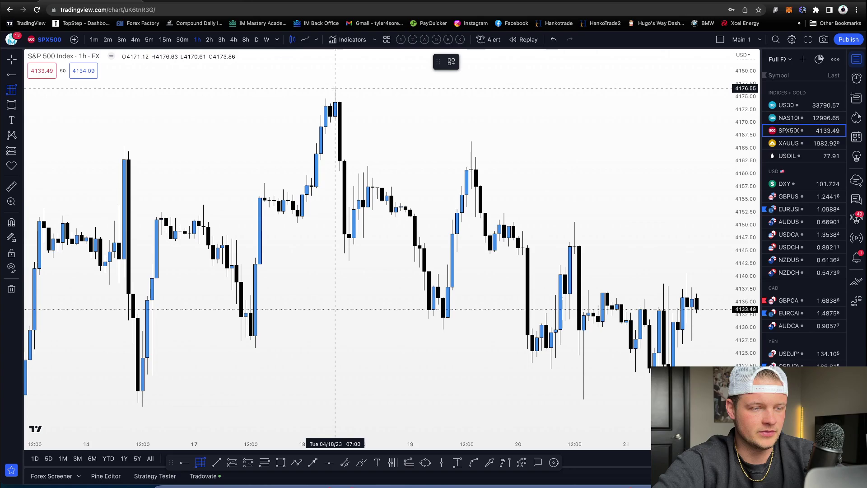
pyautogui.scroll(1, 348, 262)
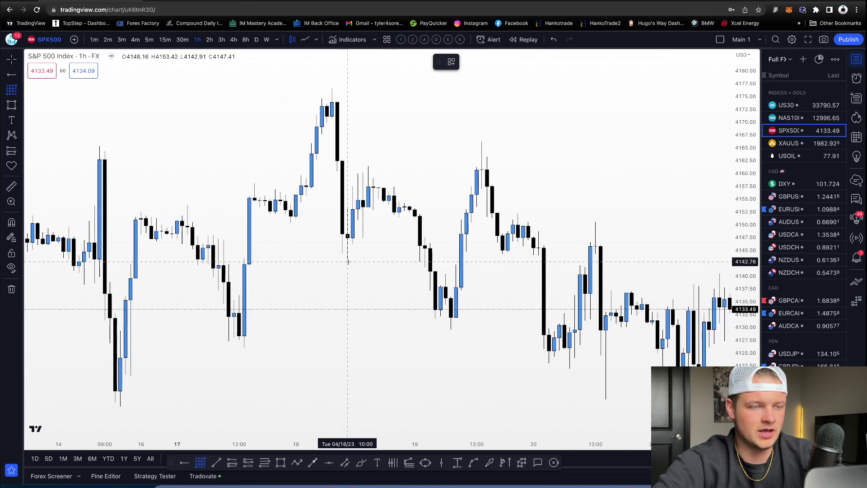
pyautogui.scroll(1, 348, 261)
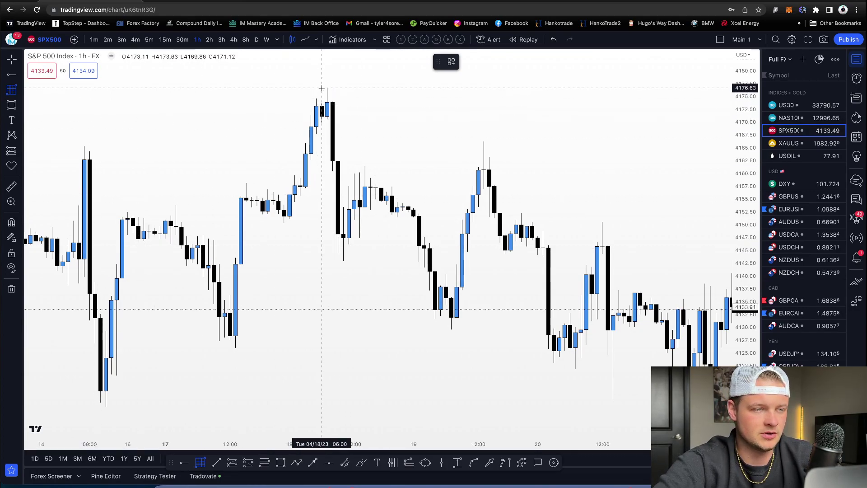
pyautogui.moveTo(321, 87); pyautogui.dragTo(408, 261)
pyautogui.click(399, 191)
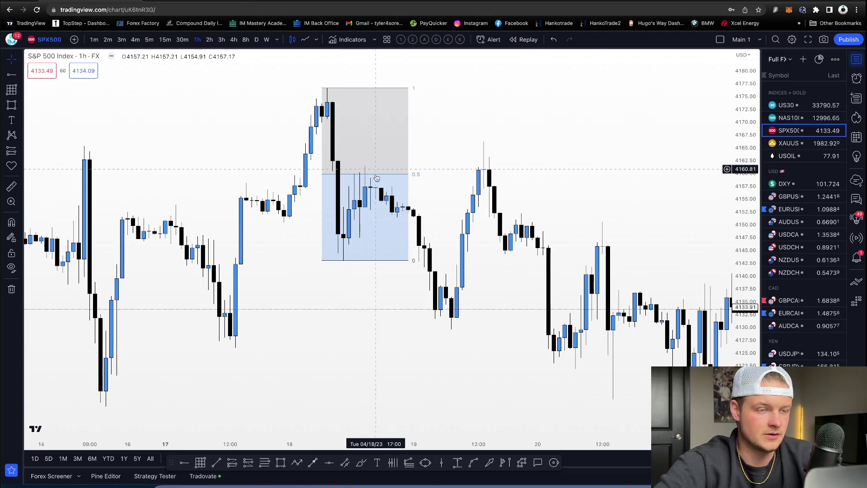
# Step: Stretch the box's lower corner to the lower swing low at 4129.41, ending at April 19, 13:00
pyautogui.scroll(1, 375, 150)
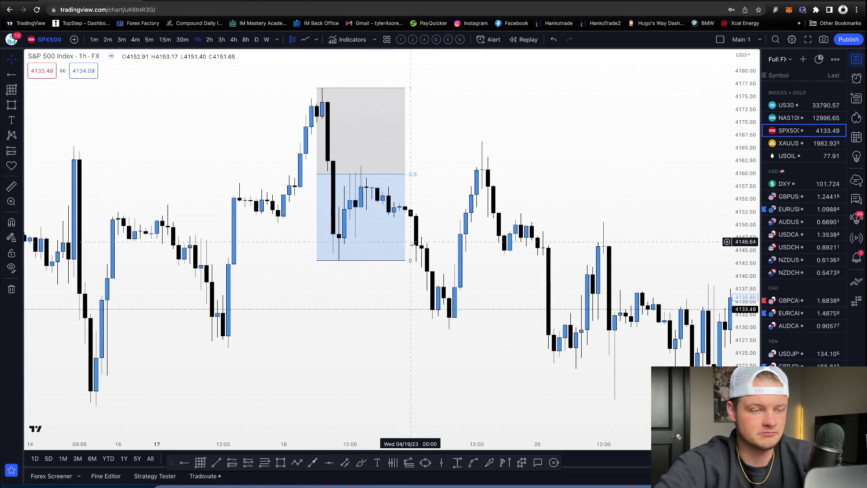
pyautogui.scroll(-3, 406, 263)
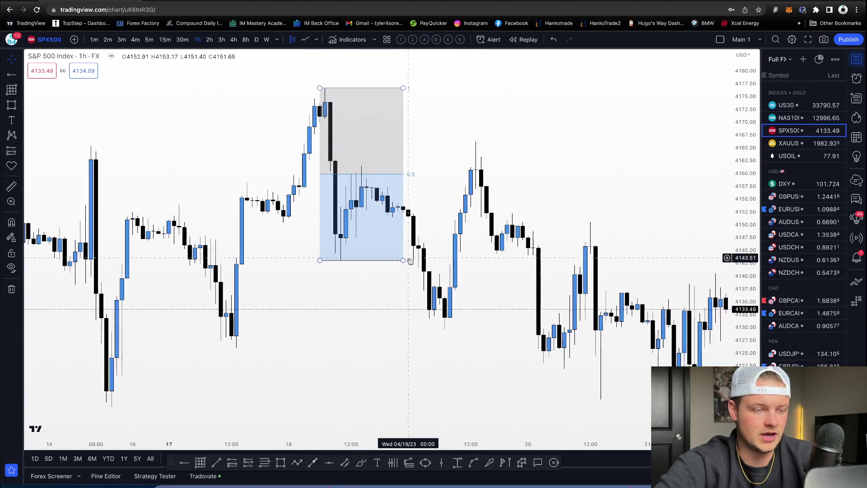
pyautogui.moveTo(406, 263); pyautogui.dragTo(472, 332)
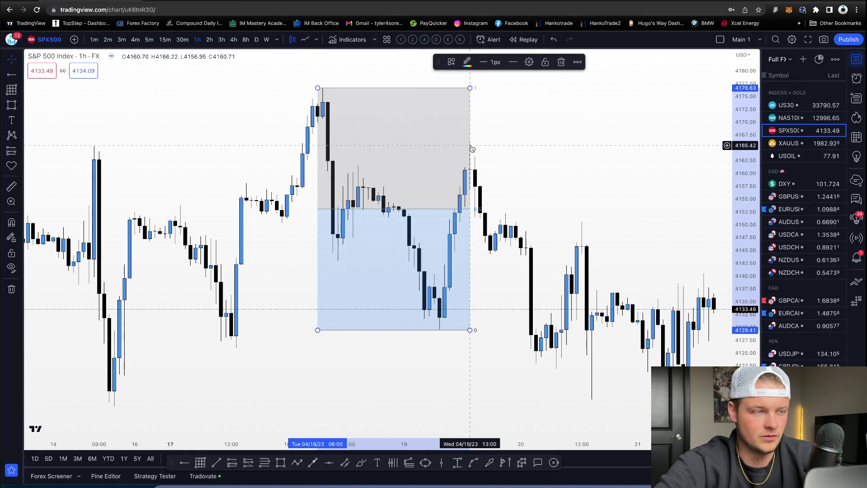
# Step: Mark the zone from about 4170.7 to 4162.5 in the box's upper half with a turquoise rectangle, and delete that rectangle again
pyautogui.hotkey('alt', 'shift', 'r')
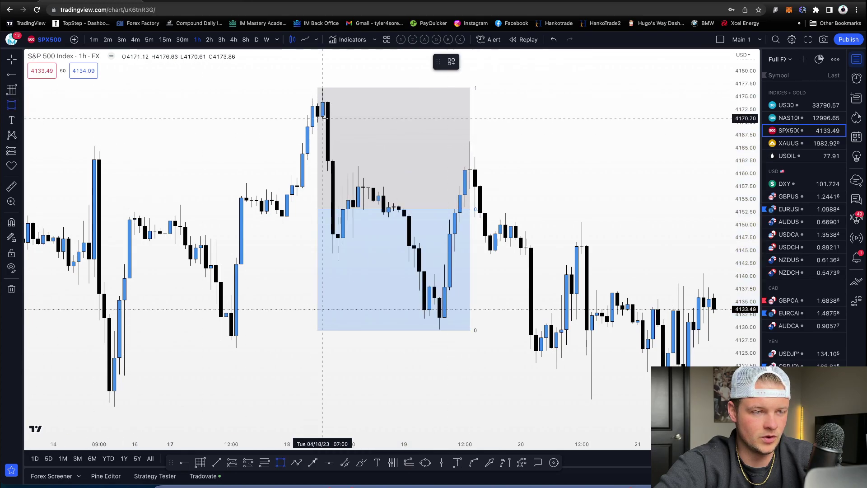
pyautogui.moveTo(328, 119)
pyautogui.mouseDown()
pyautogui.moveTo(558, 152)
pyautogui.moveTo(562, 162)
pyautogui.mouseUp()
pyautogui.click(452, 62)
pyautogui.click(465, 113)
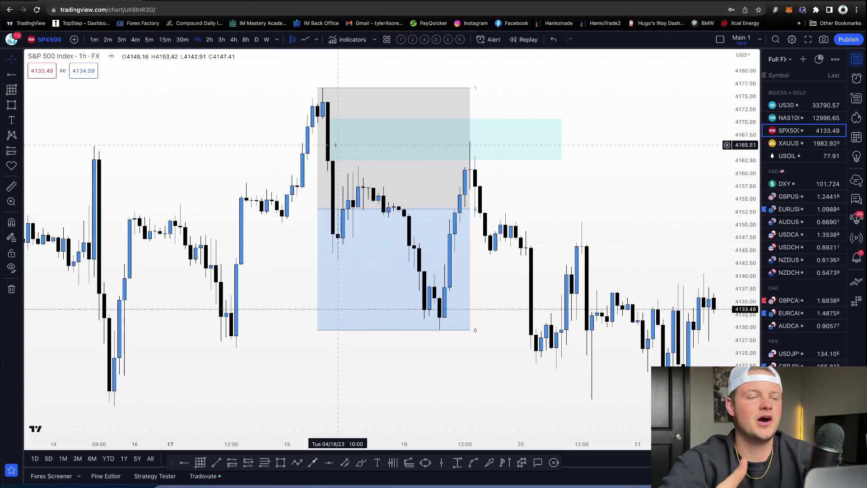
pyautogui.click(563, 119)
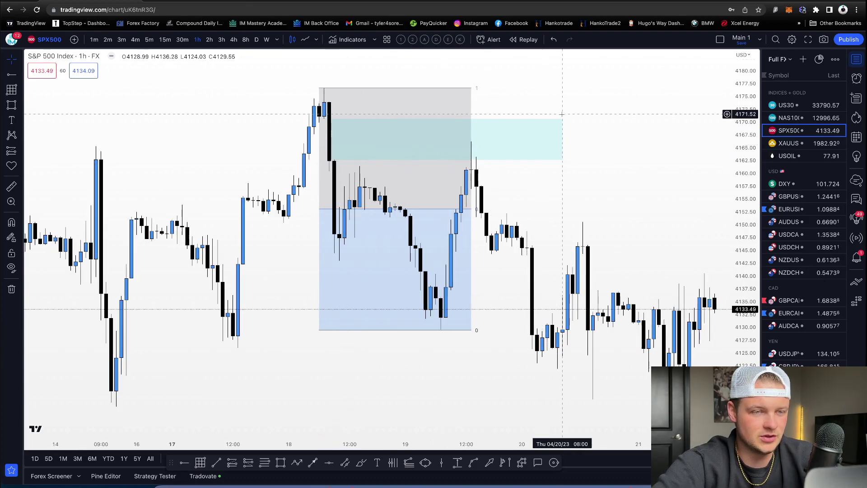
pyautogui.press('Delete')
# Step: Draw a second Gann Box from the April 19 high at 4166.17 and extend it down to the April 20 low at 4121.83
pyautogui.hscroll(5, 563, 119)
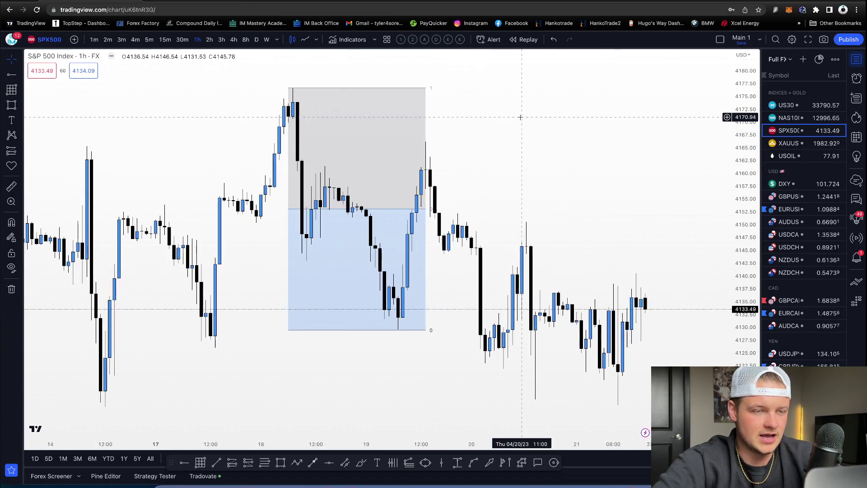
pyautogui.hotkey('alt', 'f')
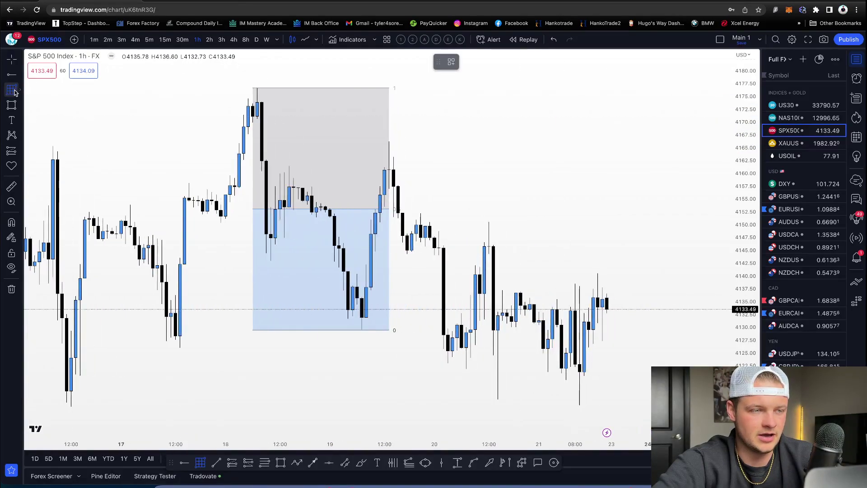
pyautogui.scroll(2, 344, 190)
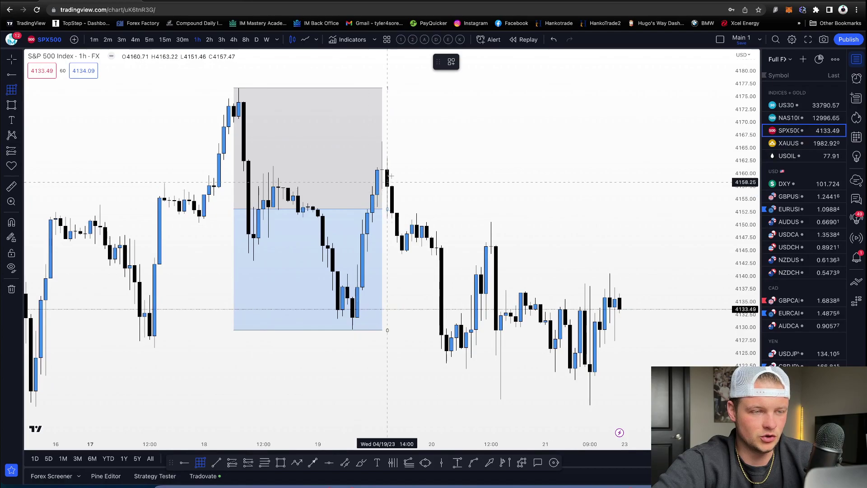
pyautogui.moveTo(382, 141)
pyautogui.mouseDown()
pyautogui.moveTo(425, 207)
pyautogui.moveTo(436, 254)
pyautogui.mouseUp()
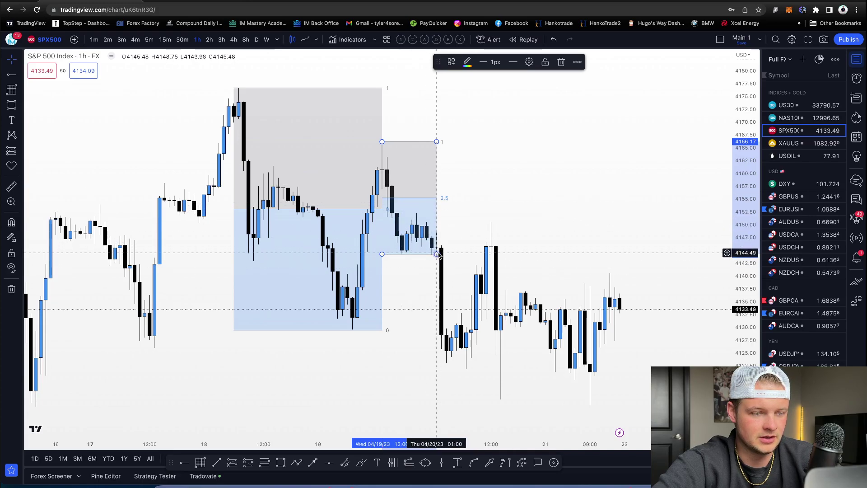
pyautogui.moveTo(441, 255); pyautogui.dragTo(480, 370)
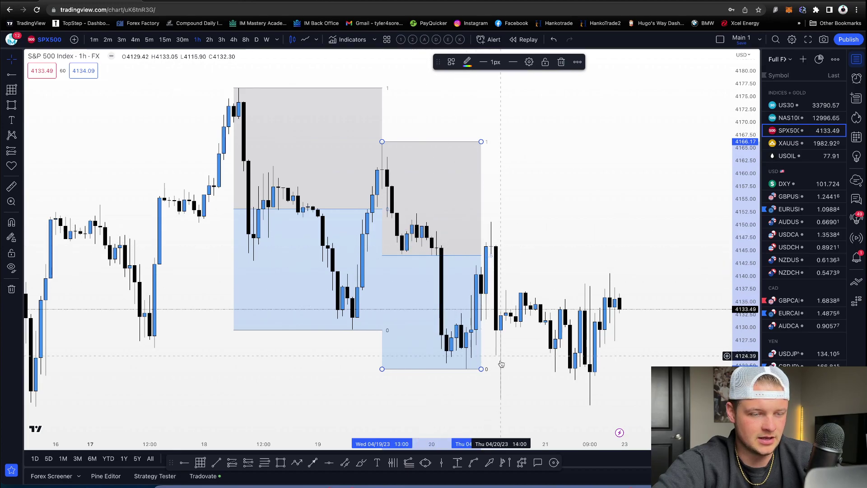
# Step: Delete both Gann Boxes from the hourly chart, the lower one first
pyautogui.scroll(-3, 559, 375)
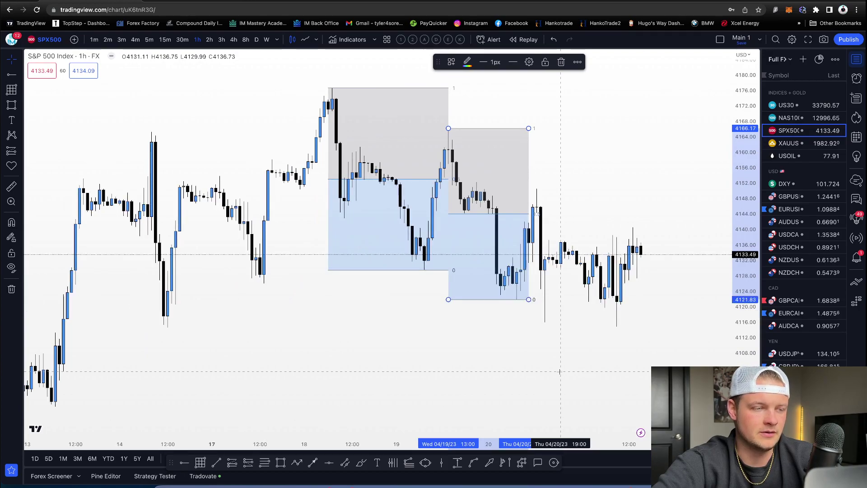
pyautogui.scroll(3, 413, 326)
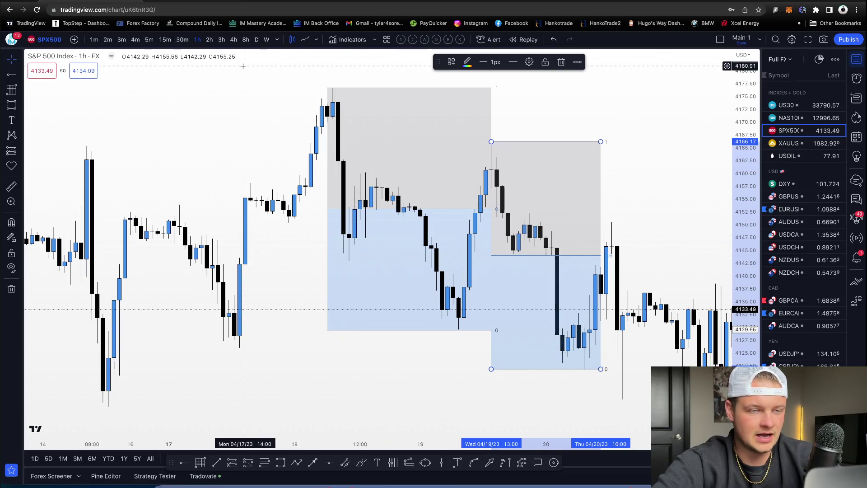
pyautogui.click(522, 156)
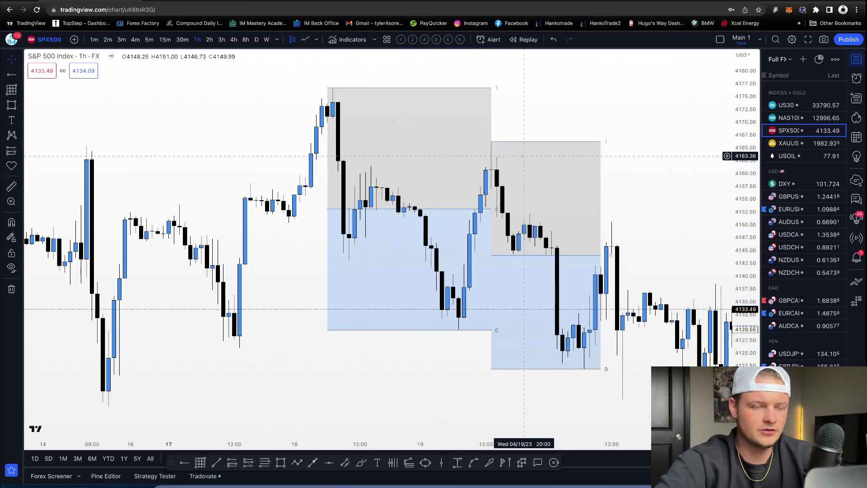
pyautogui.click(526, 147)
pyautogui.press('Delete')
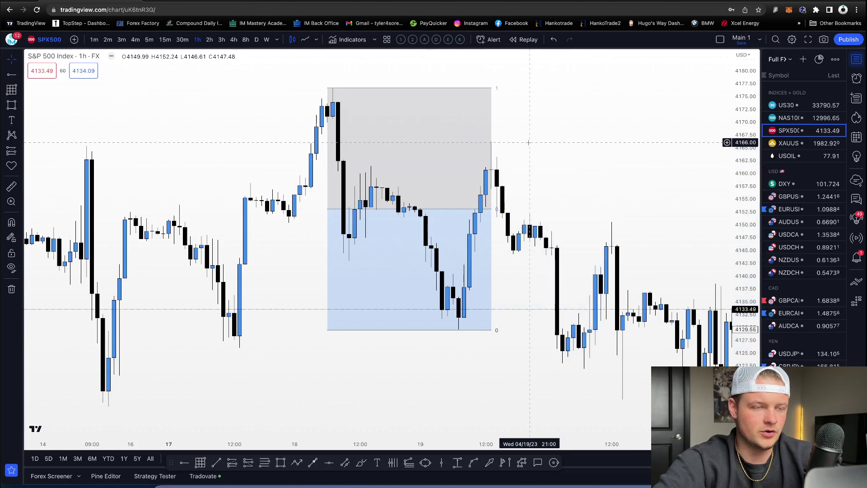
pyautogui.click(492, 88)
pyautogui.press('Delete')
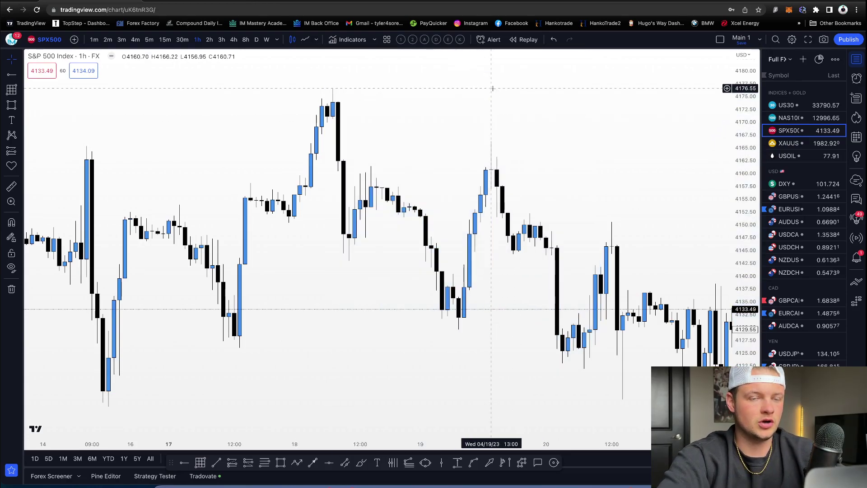
# Step: Switch the SPX500 chart to the 5-minute timeframe and view the April 21 price action
pyautogui.hscroll(3, 493, 88)
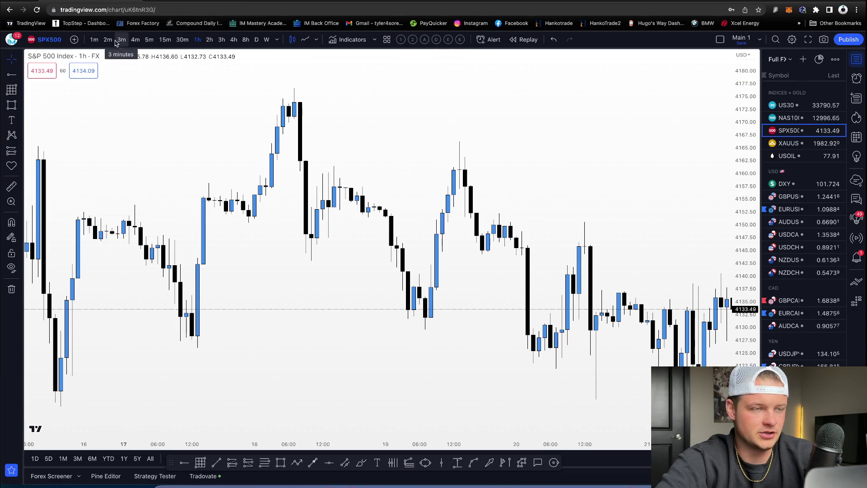
pyautogui.click(149, 39)
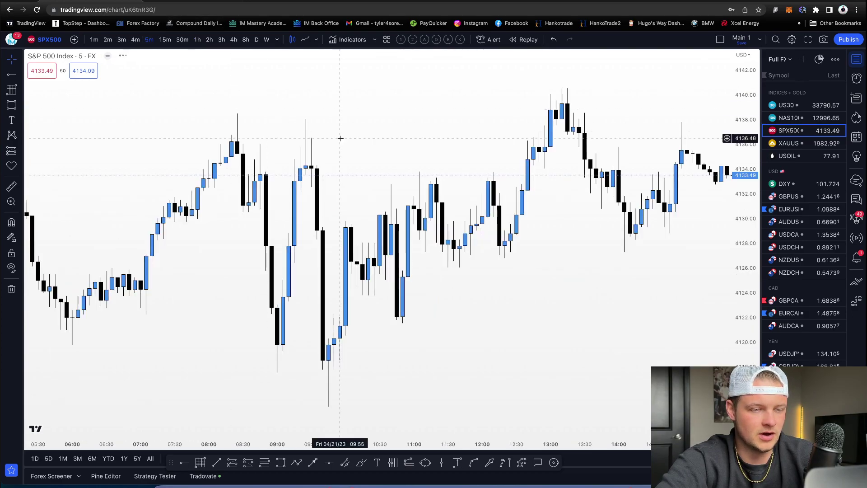
pyautogui.scroll(5, 495, 204)
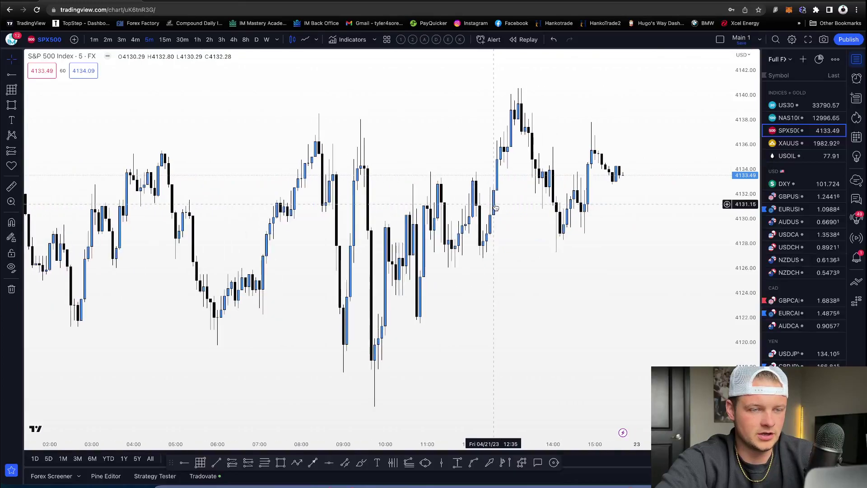
pyautogui.scroll(2, 495, 204)
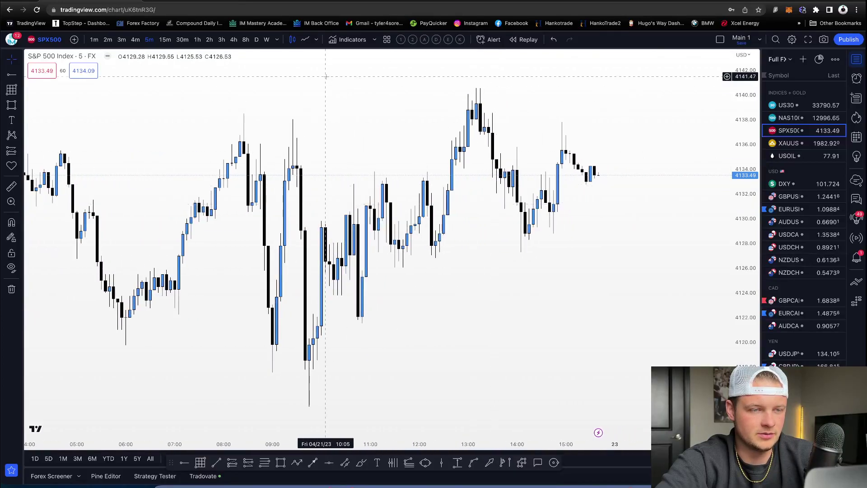
# Step: Switch the chart to the 3-minute timeframe and stretch the price scale so the candles appear taller
pyautogui.click(122, 40)
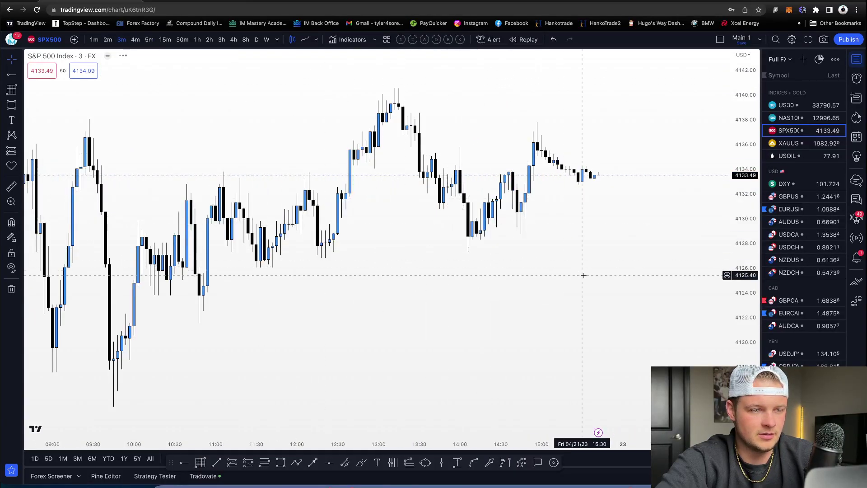
pyautogui.moveTo(754, 268); pyautogui.dragTo(637, 250)
pyautogui.scroll(-2, 647, 198)
pyautogui.scroll(3, 637, 250)
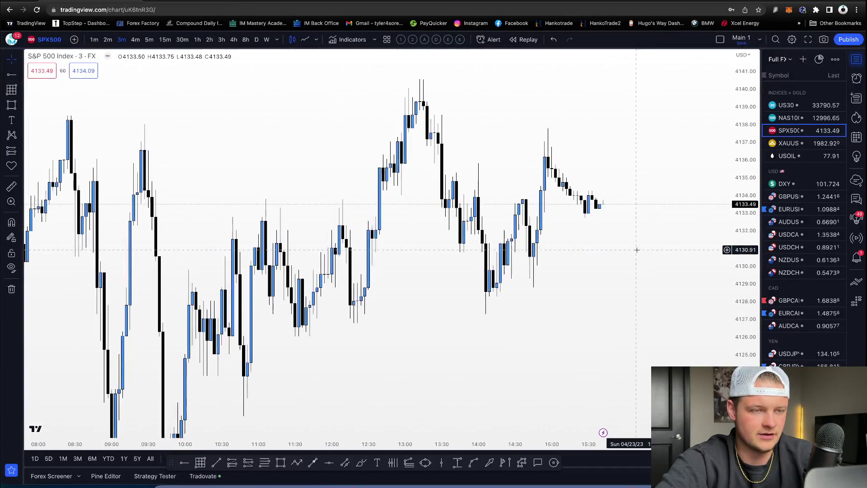
# Step: Draw a Gann Box from the April 21, 02:33 swing low near 4121.3 up to the high at 4132.74, ending at 04:27
pyautogui.hscroll(3, 638, 268)
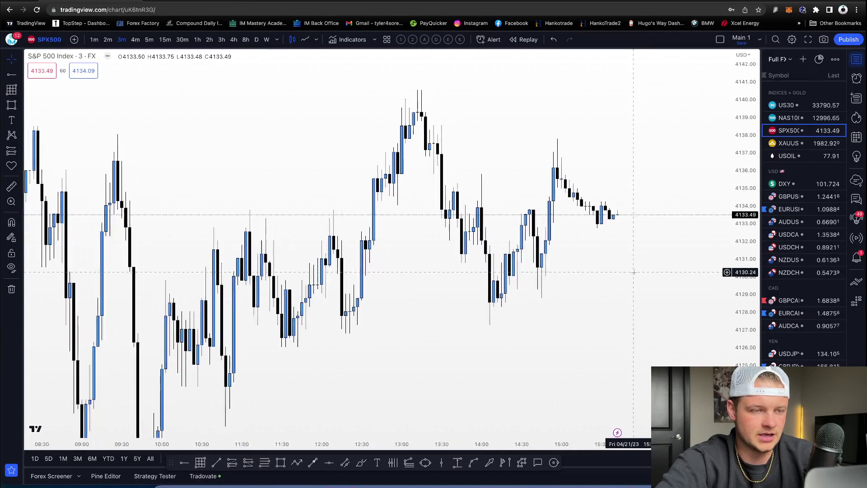
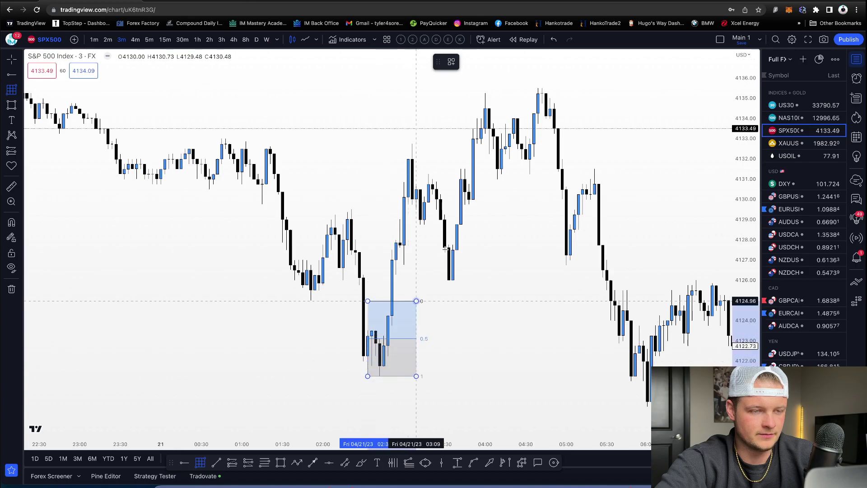
pyautogui.click(522, 144)
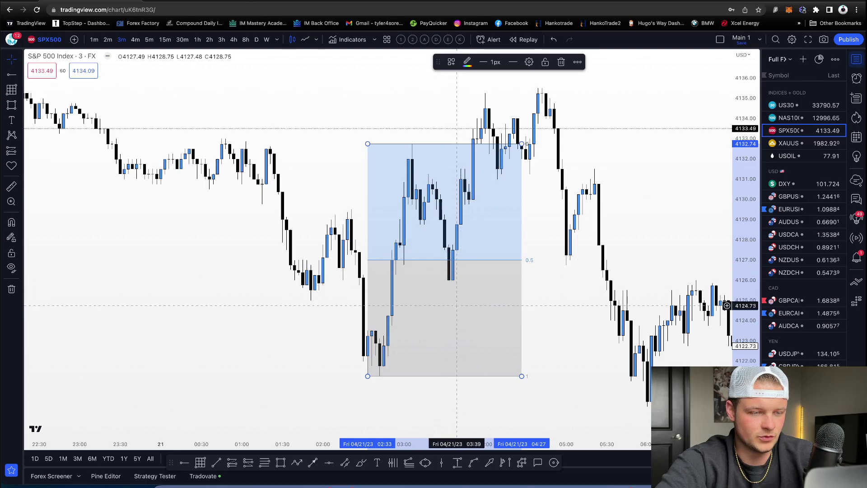
# Step: Draw a rectangle below the Gann Box's 0.5 line, from April 21, 02:51 at 4126.25 down to about 4124.2 at 04:21
pyautogui.click(451, 281)
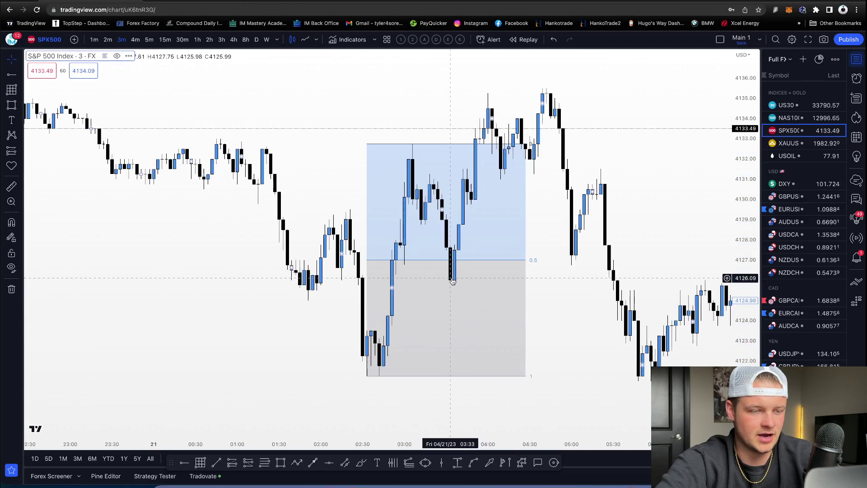
pyautogui.scroll(2, 530, 287)
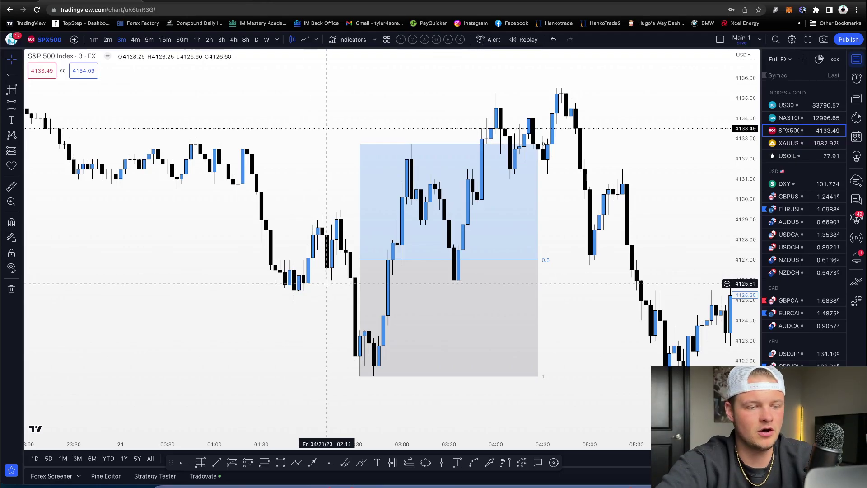
pyautogui.scroll(-2, 327, 283)
pyautogui.scroll(-2, 577, 309)
pyautogui.hscroll(1, 578, 309)
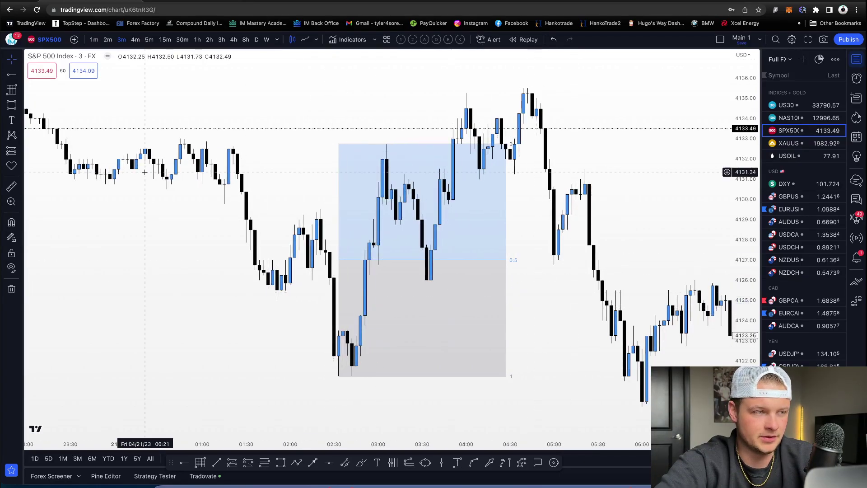
pyautogui.hotkey('alt', 'shift', 'r')
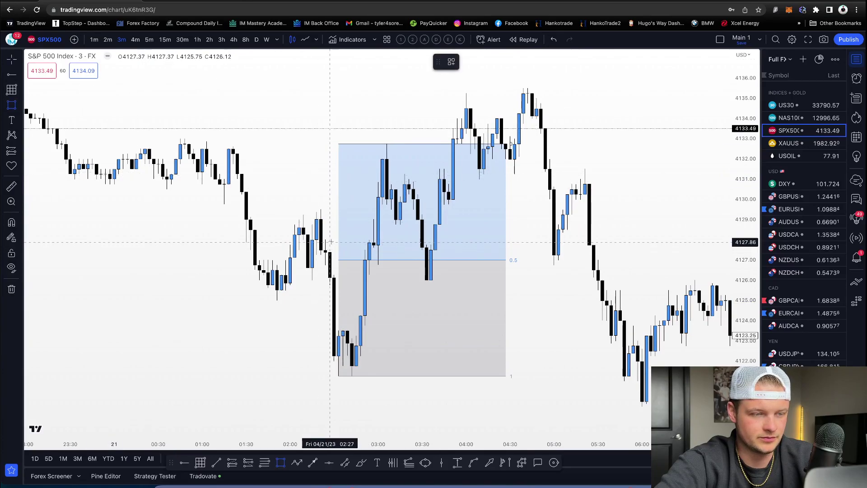
pyautogui.click(365, 275)
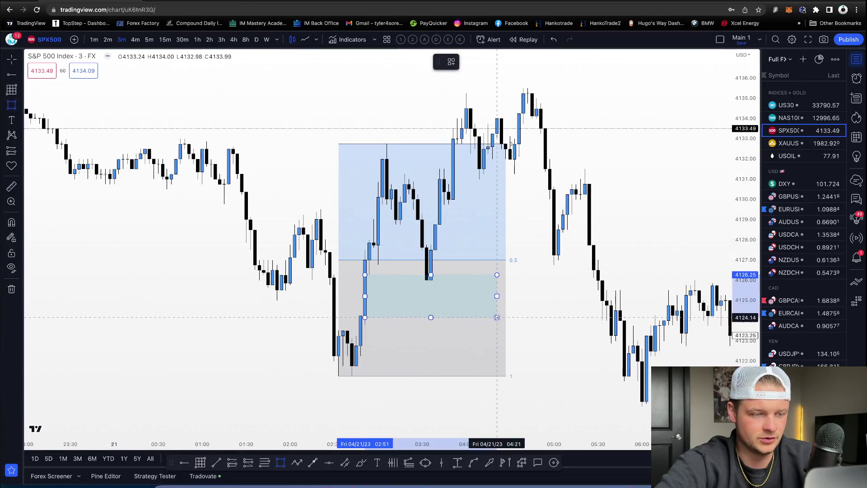
pyautogui.click(497, 314)
pyautogui.click(537, 311)
pyautogui.scroll(-1, 538, 311)
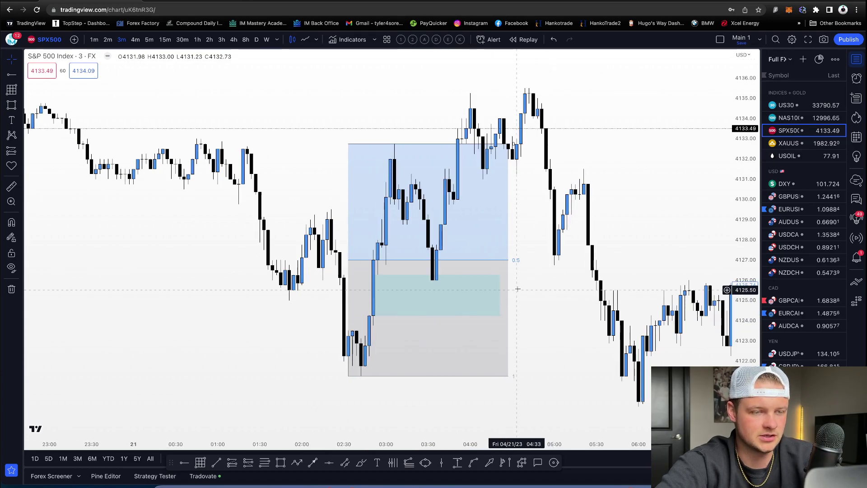
# Step: Switch the chart to the 1-minute timeframe and view the April 21 swing around the Gann Box and rectangle
pyautogui.scroll(2, 457, 256)
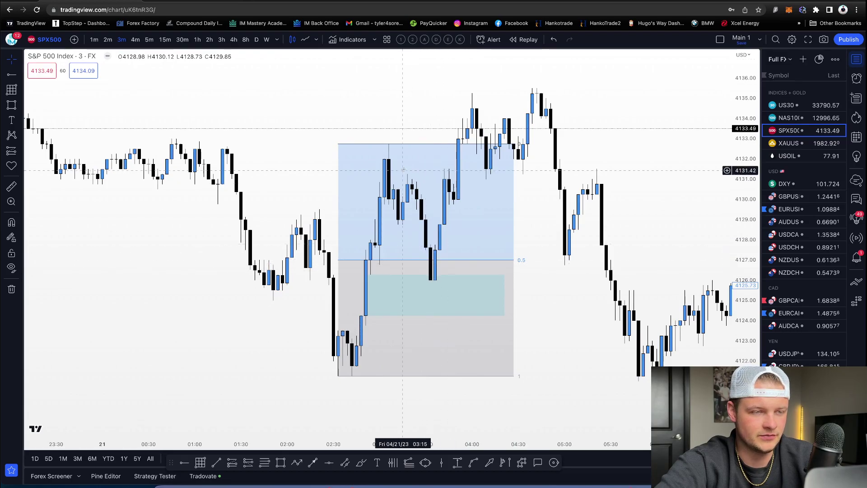
pyautogui.scroll(-2, 542, 216)
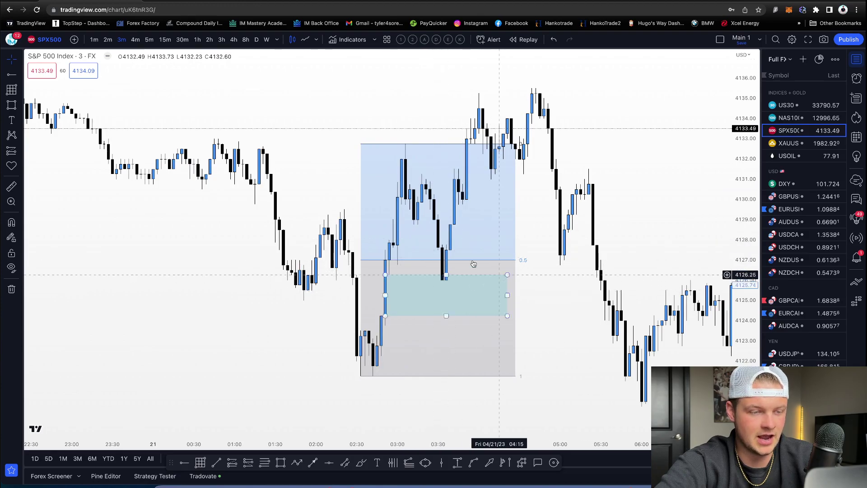
pyautogui.click(94, 40)
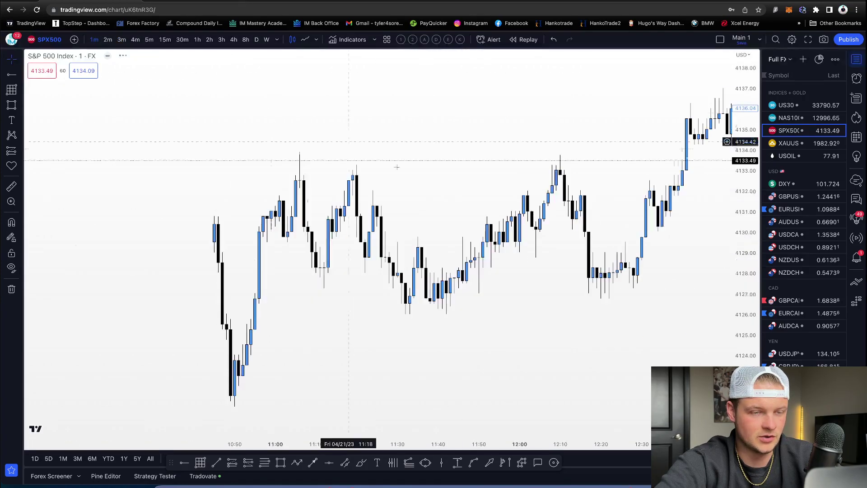
pyautogui.scroll(3, 558, 217)
pyautogui.hscroll(-10, 558, 217)
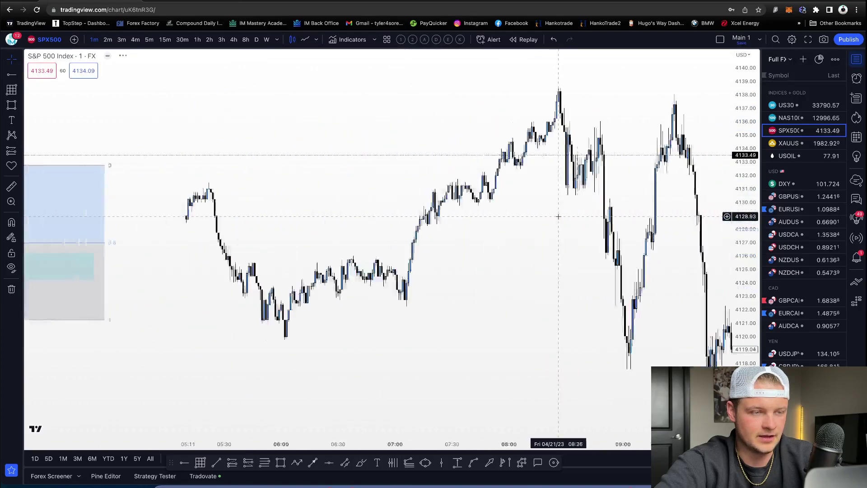
pyautogui.scroll(5, 558, 217)
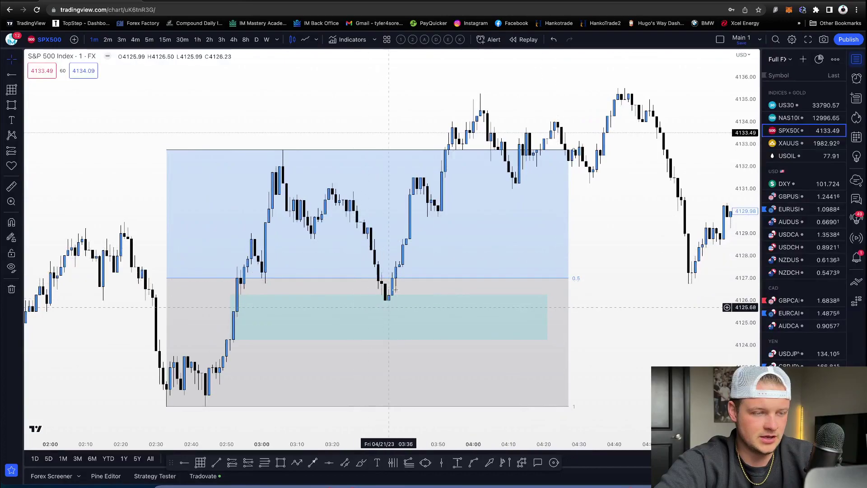
pyautogui.scroll(-4, 553, 292)
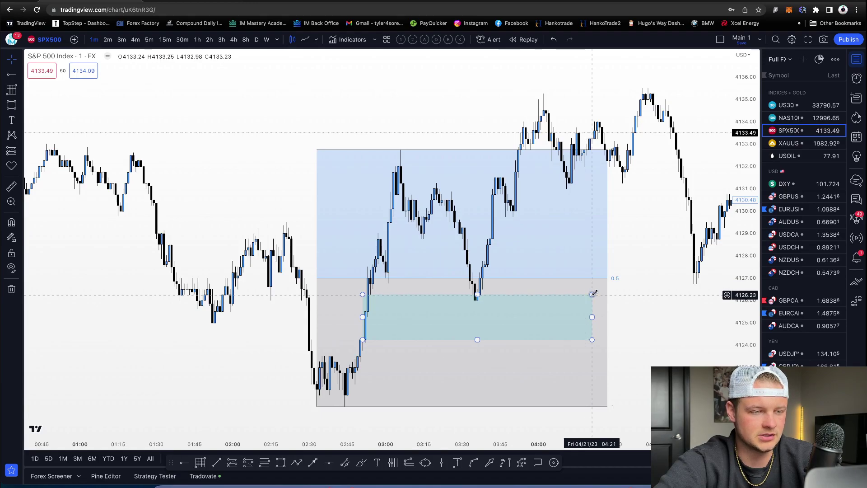
pyautogui.scroll(-1, 587, 280)
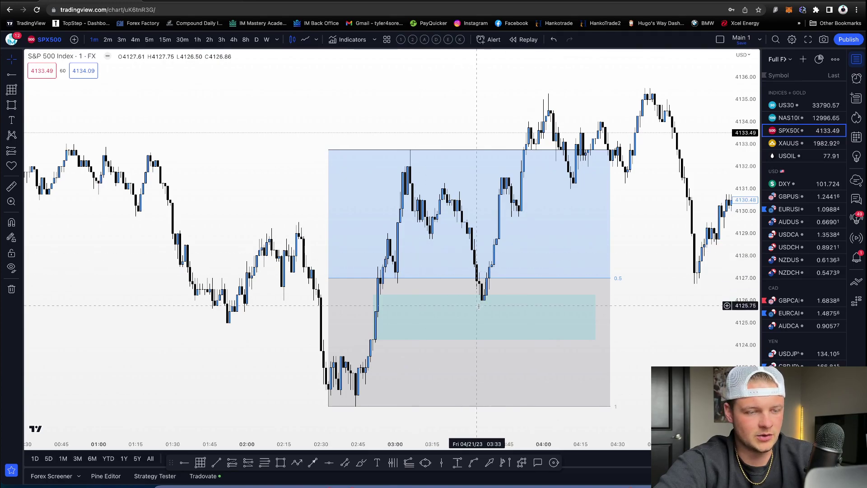
pyautogui.hscroll(3, 629, 231)
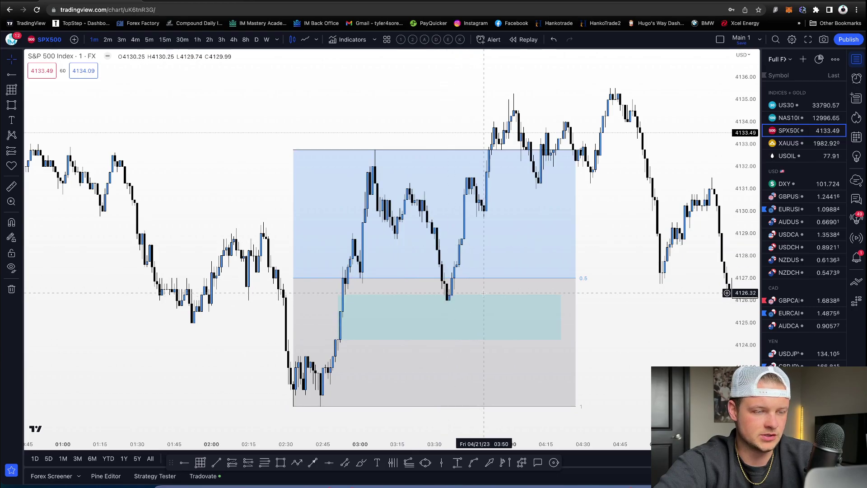
pyautogui.scroll(-3, 587, 307)
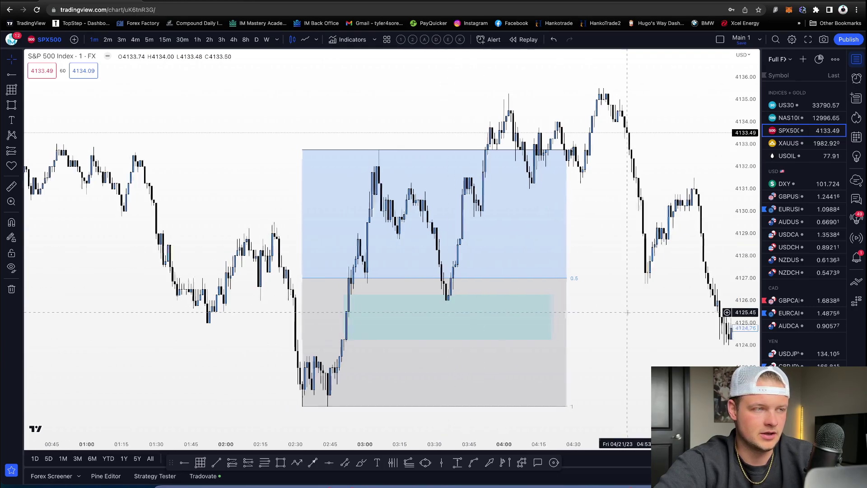
# Step: Delete the rectangle and the Gann Box from the 1-minute chart, the rectangle first
pyautogui.click(504, 273)
pyautogui.press('Delete')
pyautogui.click(517, 260)
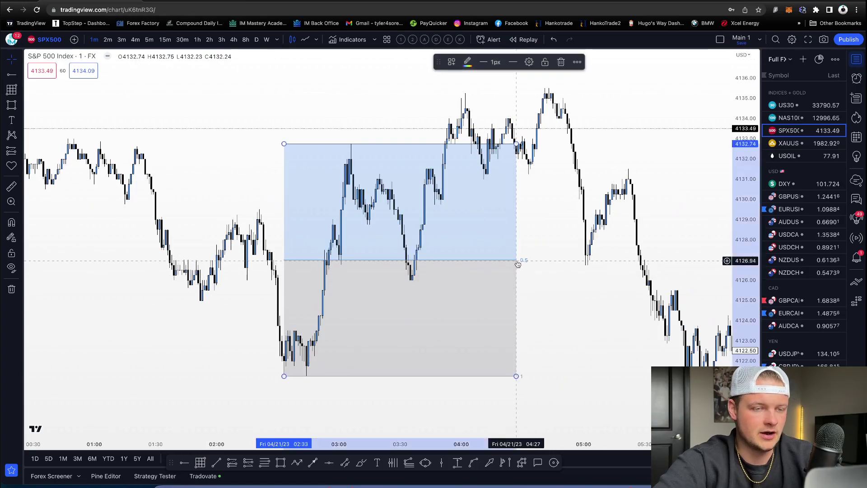
pyautogui.press('Delete')
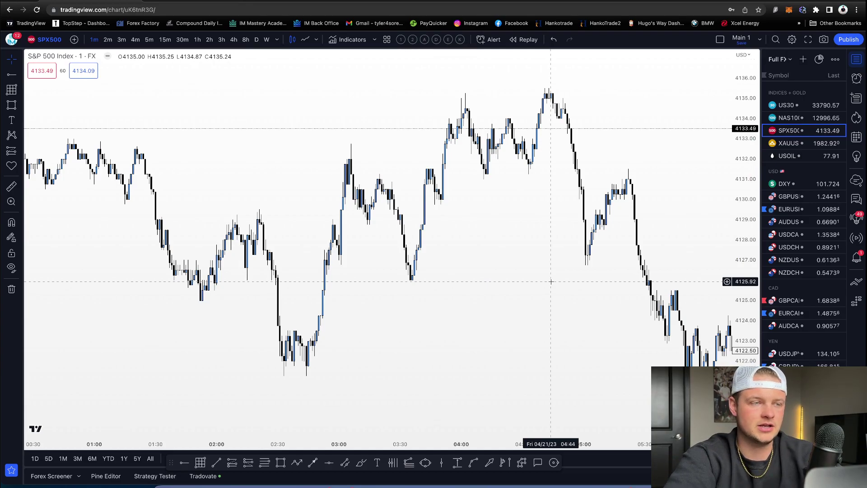
# Step: View the most recent SPX500 candles on the 1-minute chart and switch to OBS
pyautogui.hscroll(15, 551, 281)
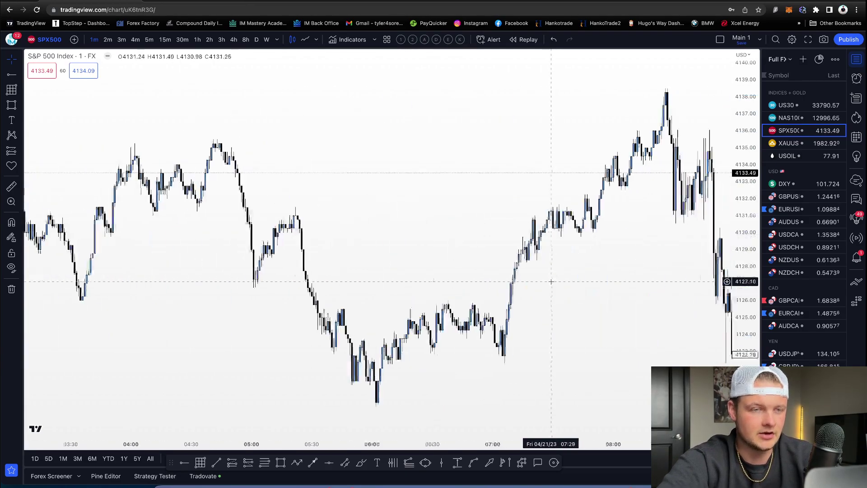
pyautogui.hscroll(15, 551, 281)
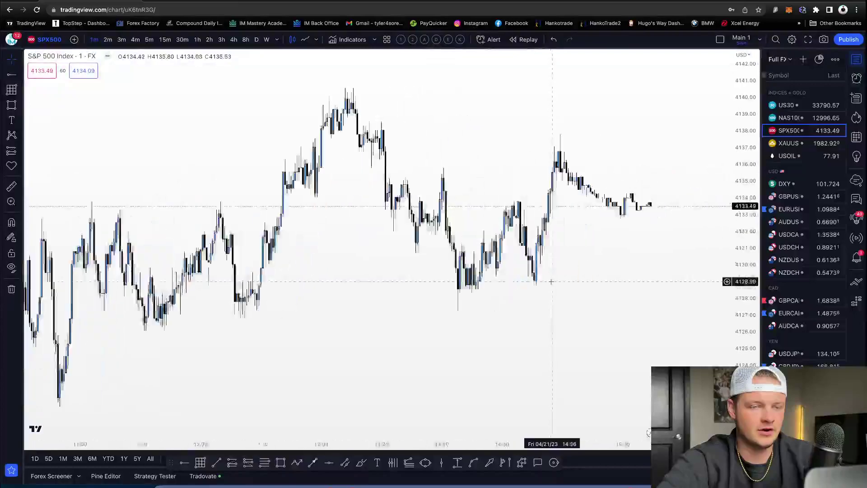
pyautogui.hscroll(-5, 551, 282)
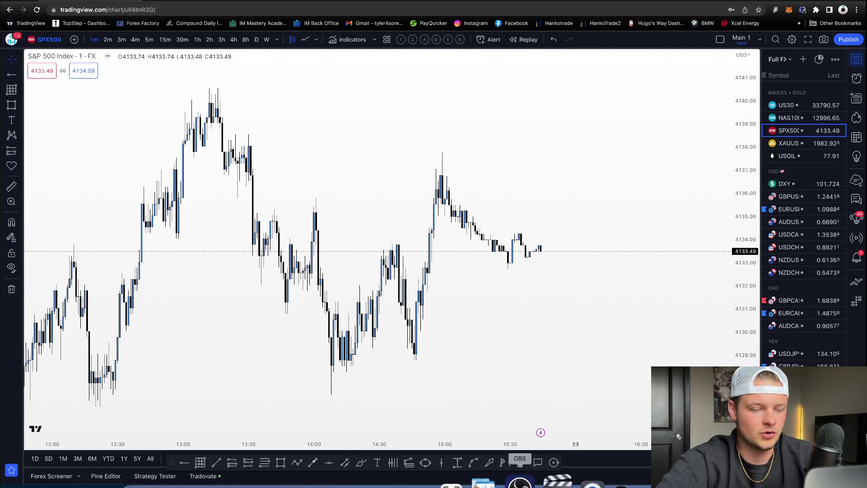
pyautogui.click(520, 481)
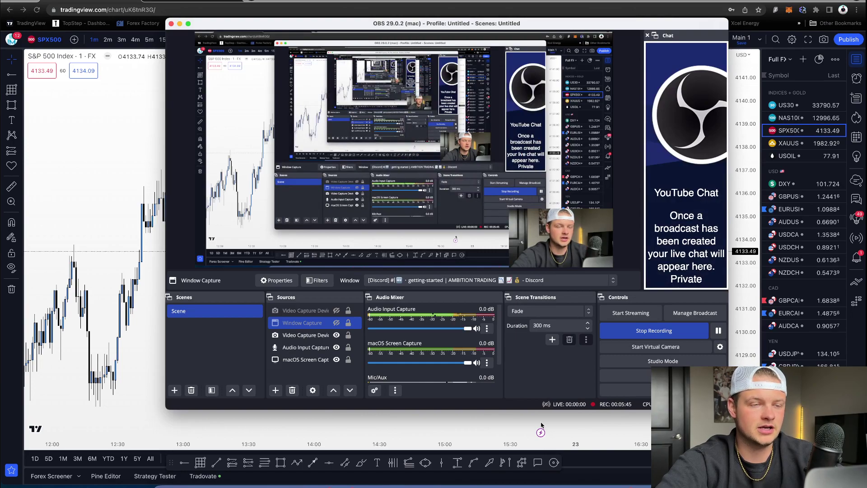